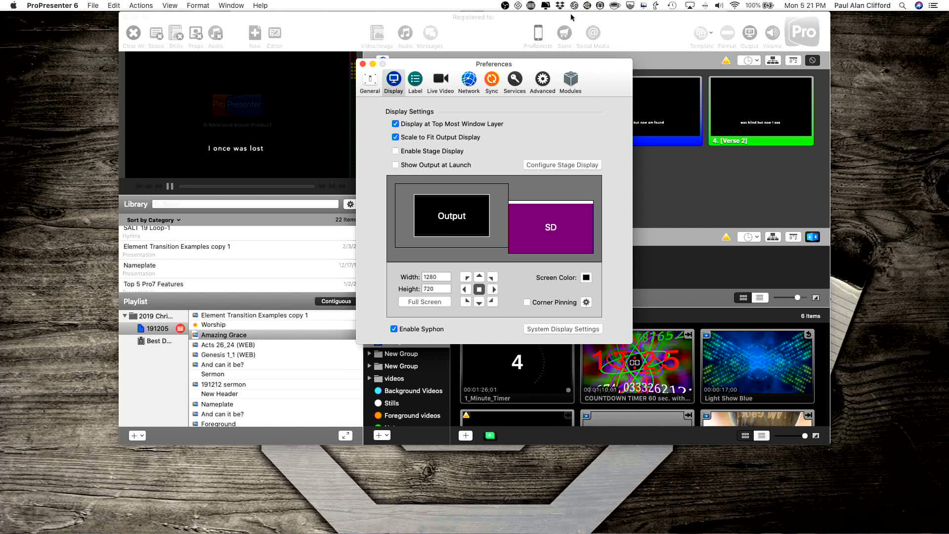
# - Close Preferences with Cmd+W to get back to the Amazing Grace show
pyautogui.press('super+w')
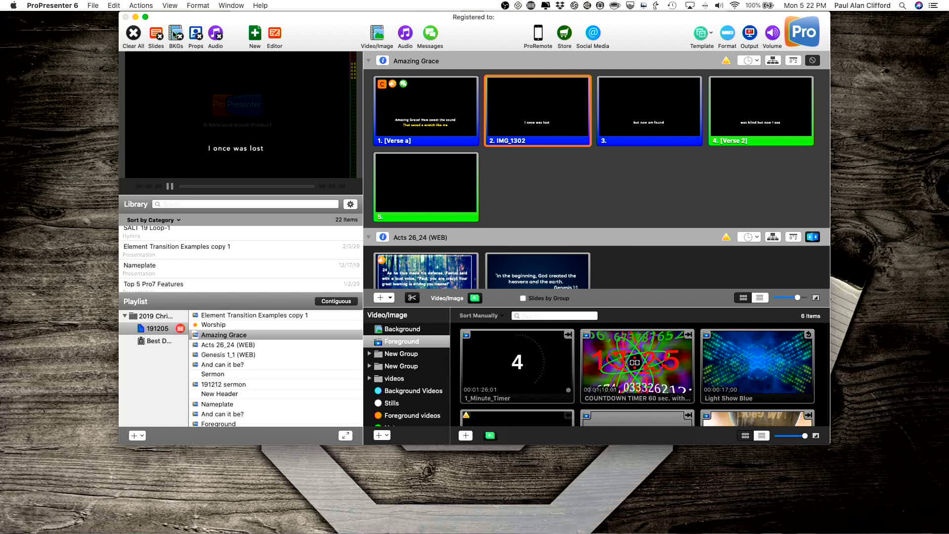
pyautogui.click(66, 6)
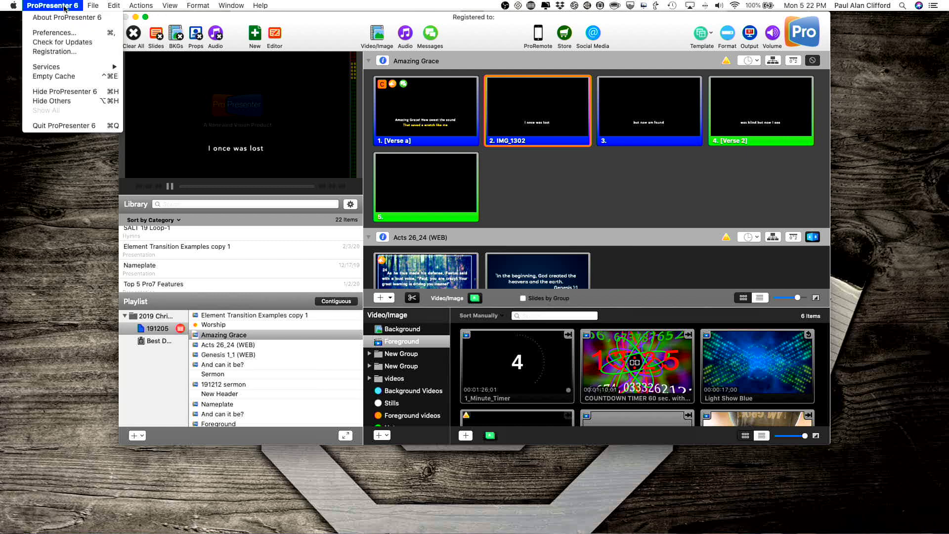
pyautogui.click(54, 33)
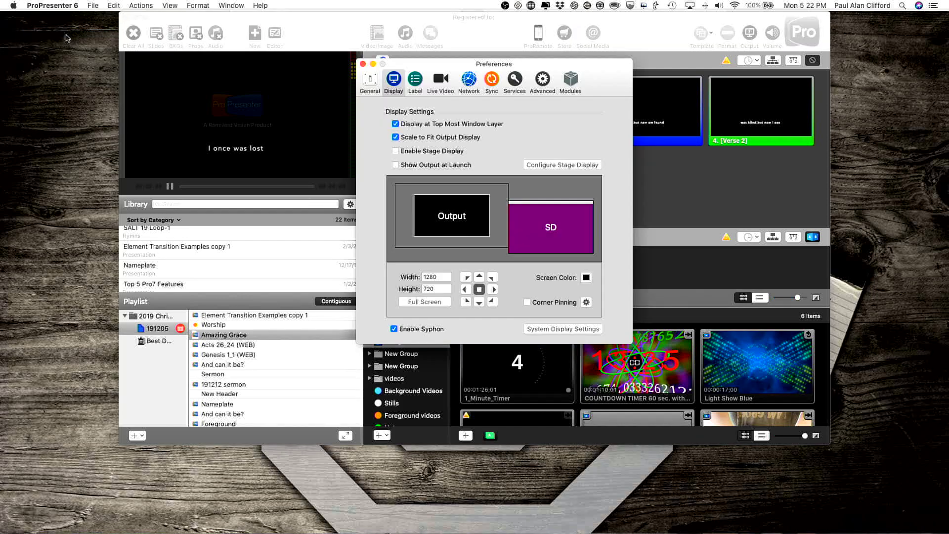
pyautogui.click(441, 80)
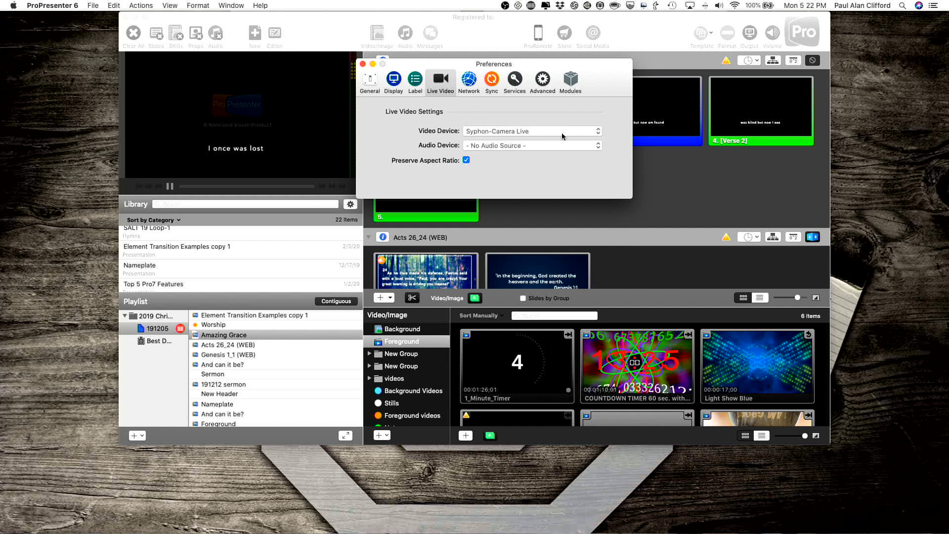
pyautogui.click(599, 131)
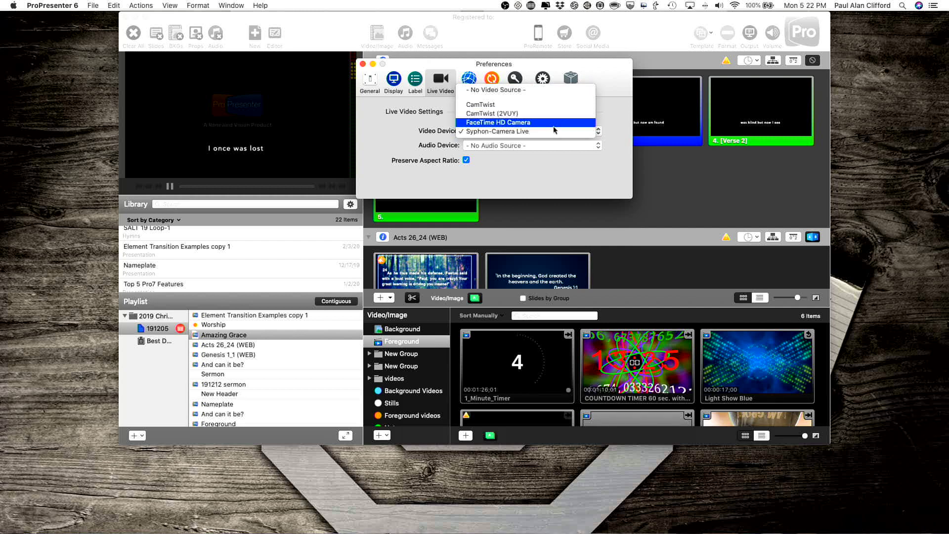
pyautogui.click(613, 126)
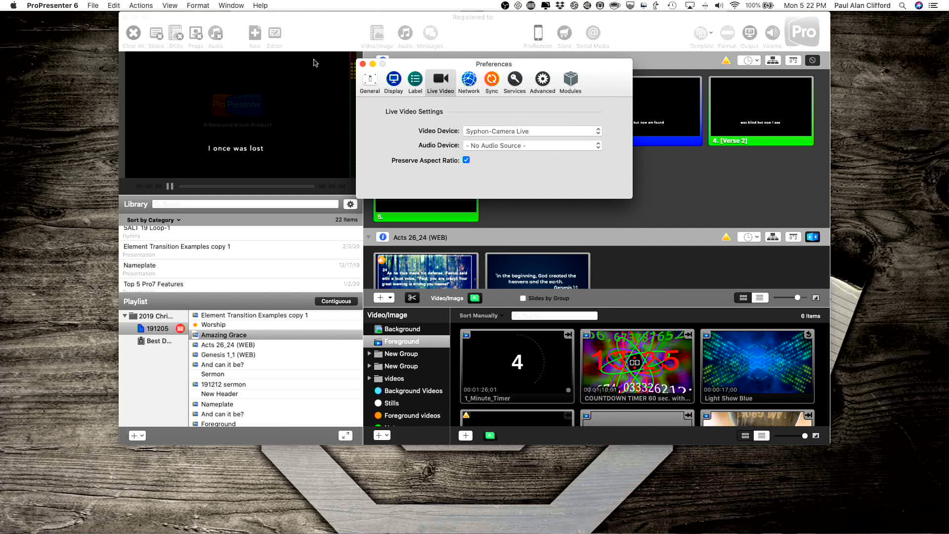
pyautogui.click(362, 63)
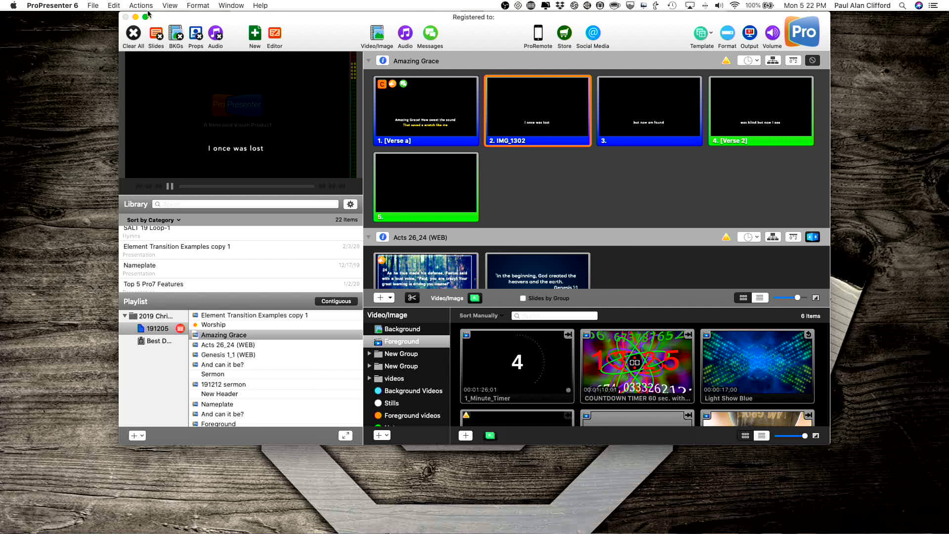
# - Turn on Live Video, then show slides 3 and 4, ending back on 'I once was lost'
pyautogui.click(143, 7)
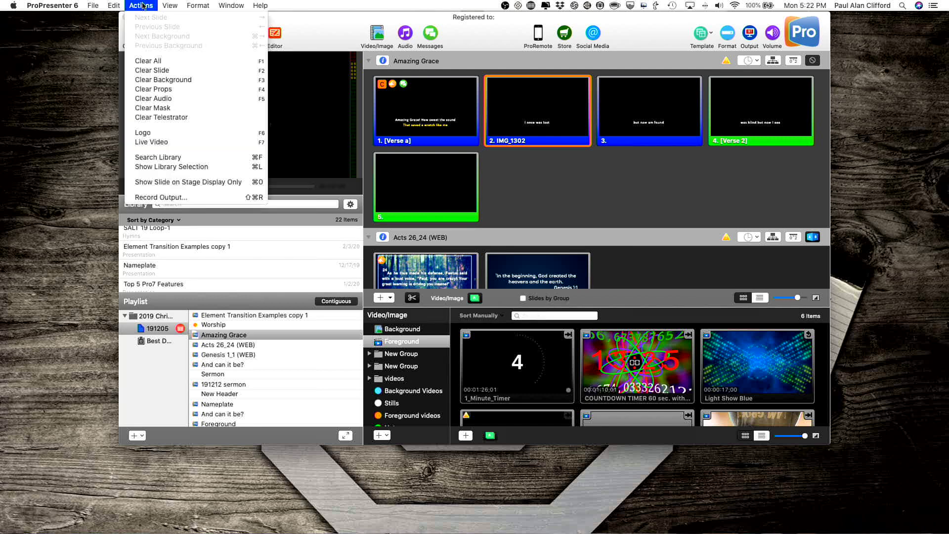
pyautogui.click(160, 144)
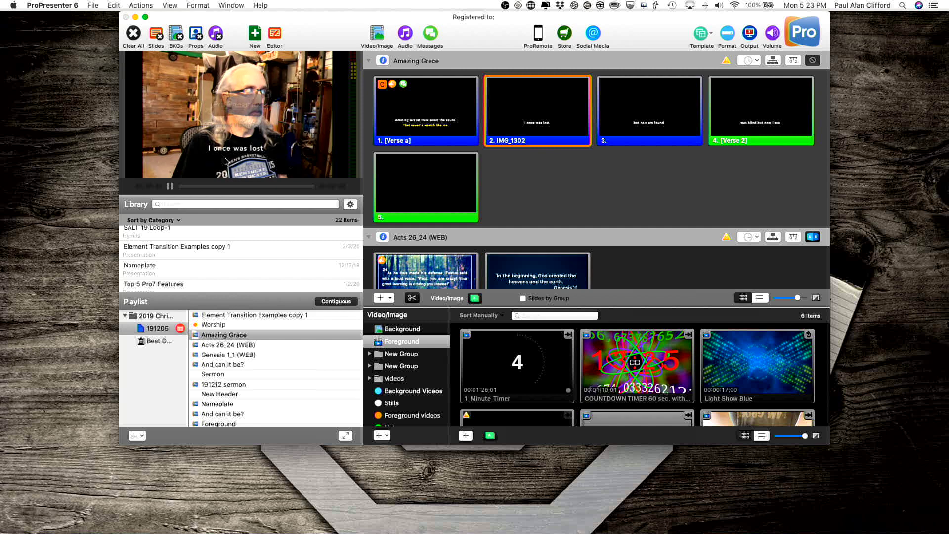
pyautogui.click(675, 119)
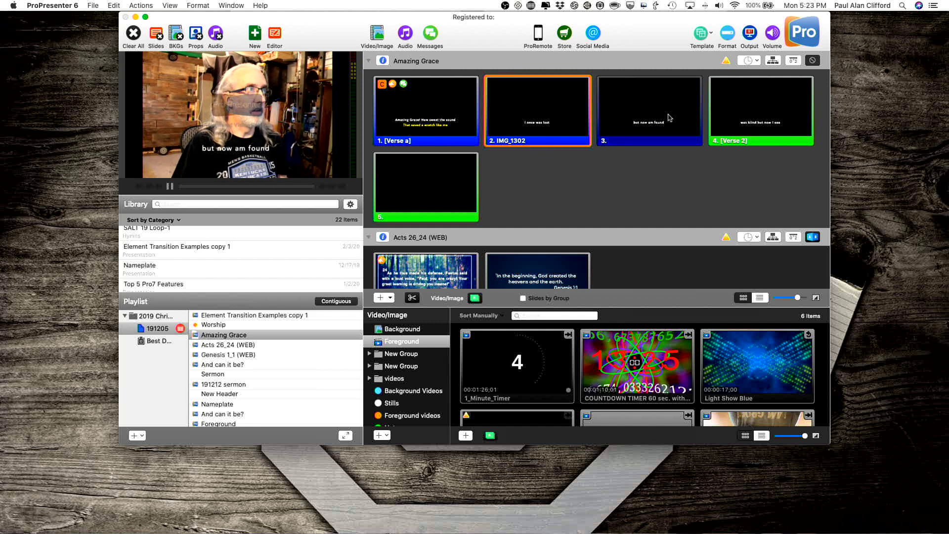
pyautogui.click(741, 129)
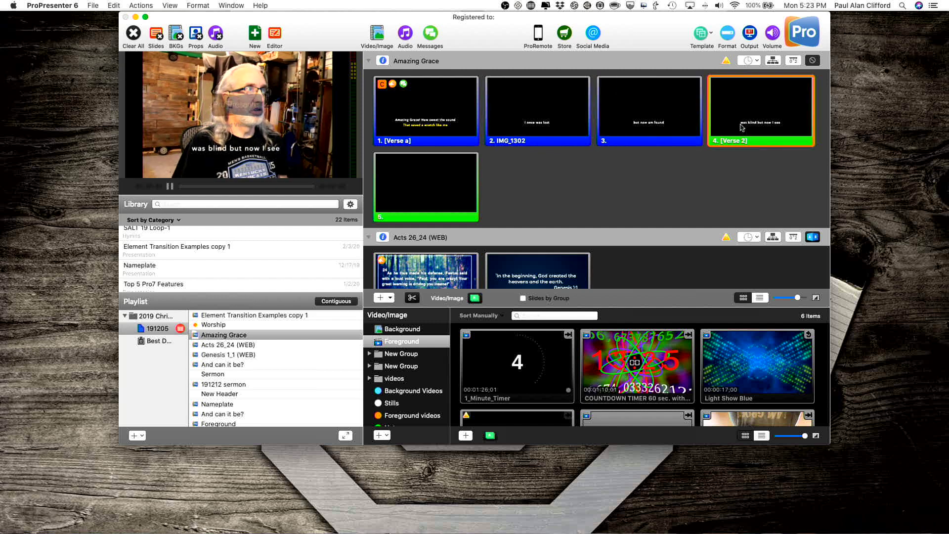
pyautogui.click(523, 127)
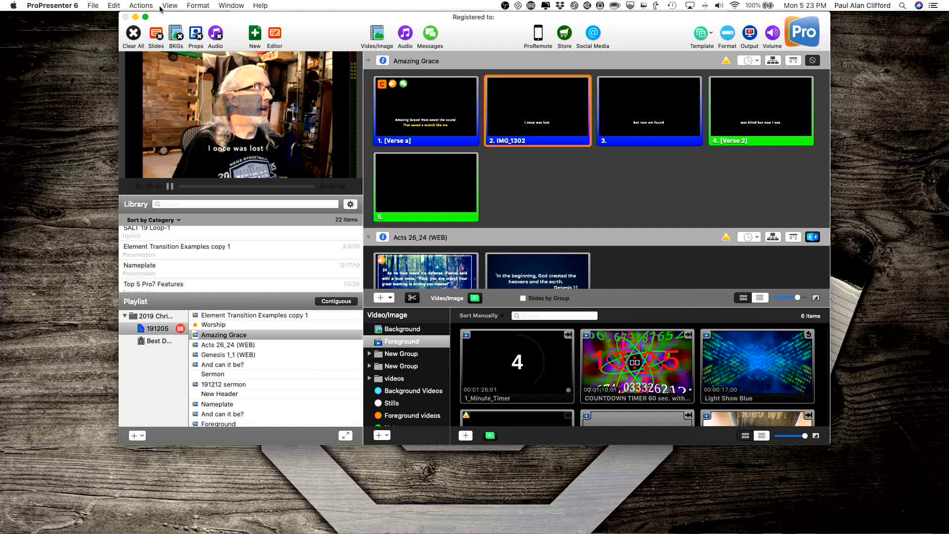
pyautogui.click(141, 5)
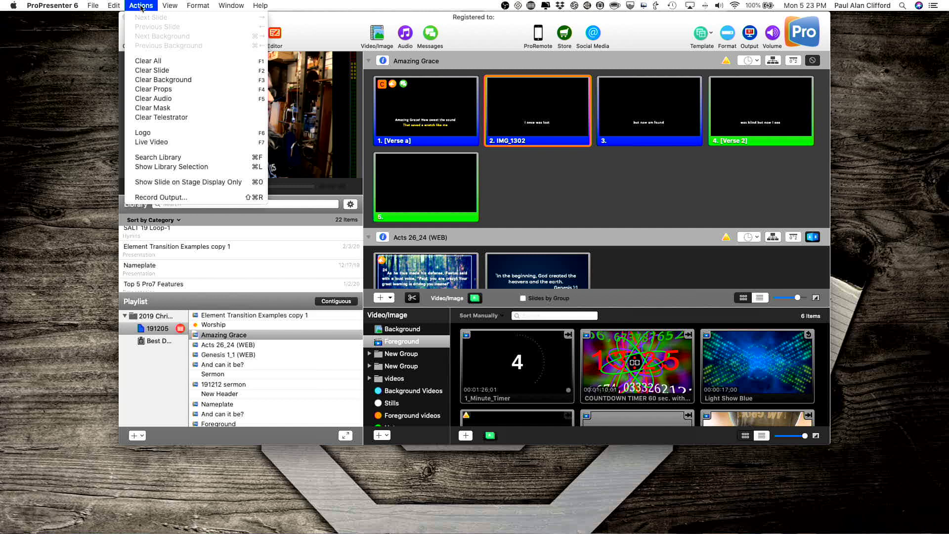
pyautogui.click(168, 198)
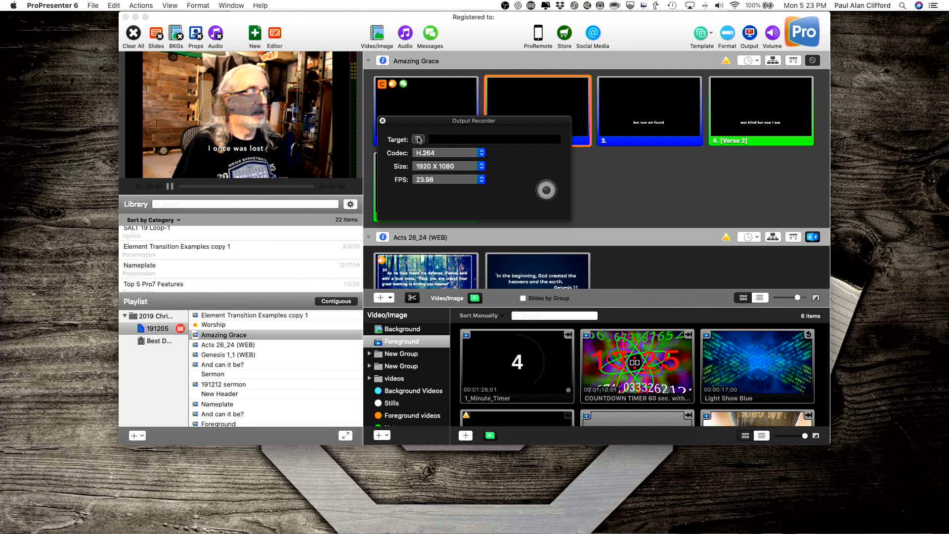
pyautogui.click(418, 140)
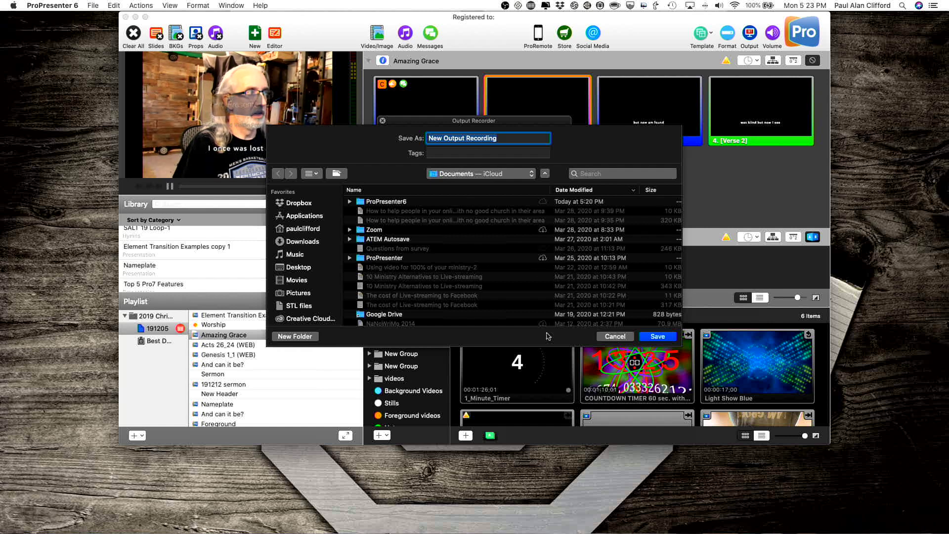
pyautogui.click(616, 340)
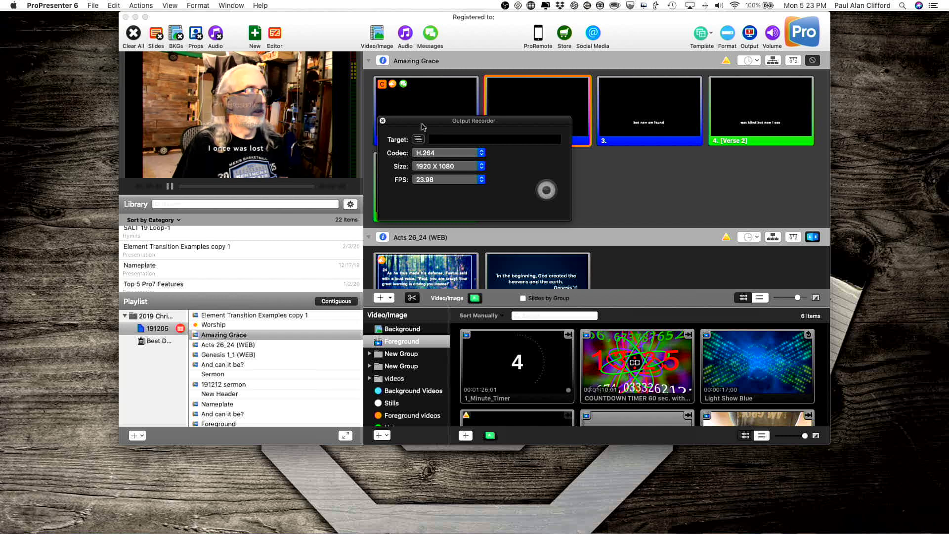
pyautogui.click(382, 121)
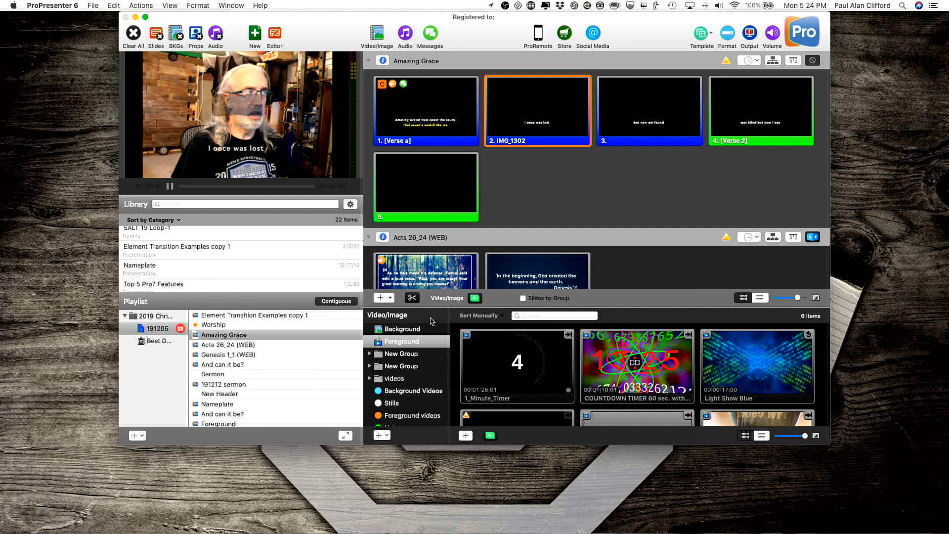
# - Show the Background media, Clear All output, and resend the 'I once was lost' slide
pyautogui.click(418, 328)
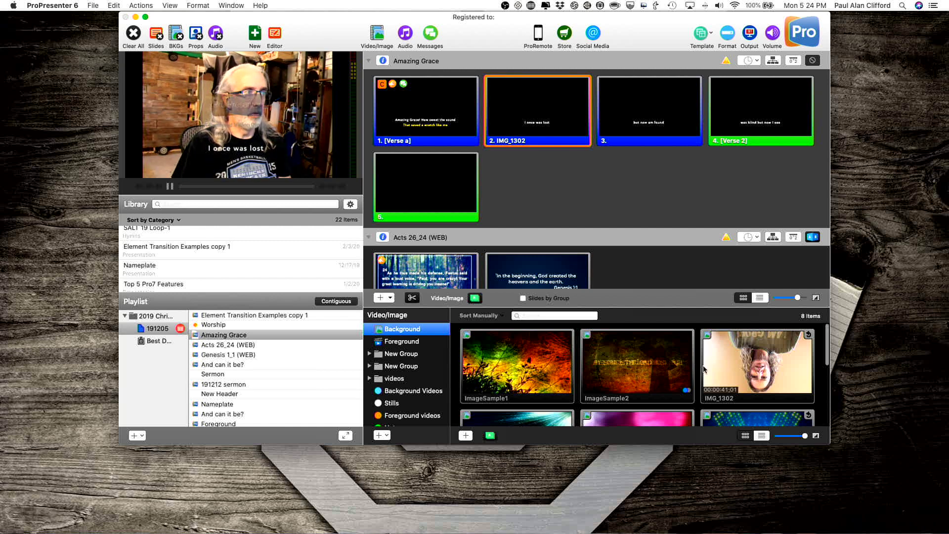
pyautogui.scroll(-3, 707, 366)
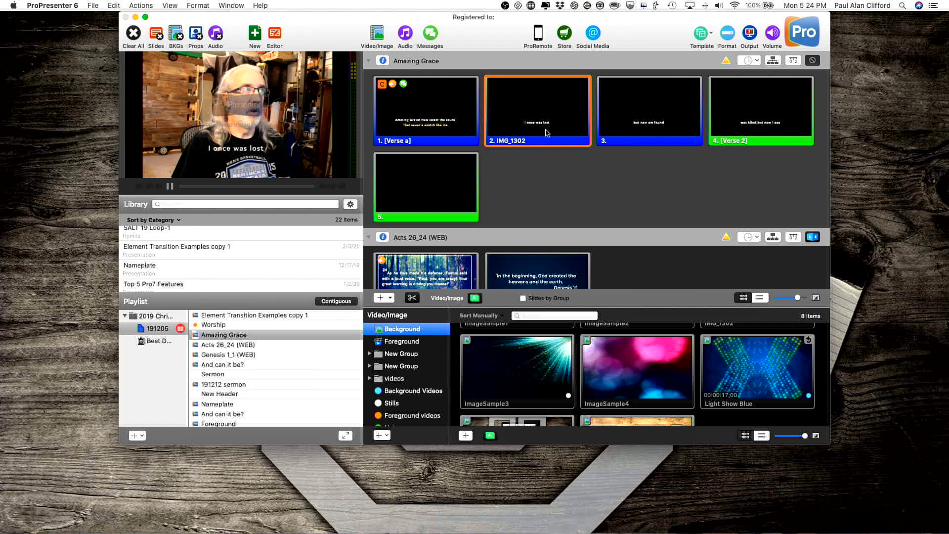
pyautogui.scroll(-1, 546, 133)
pyautogui.click(643, 122)
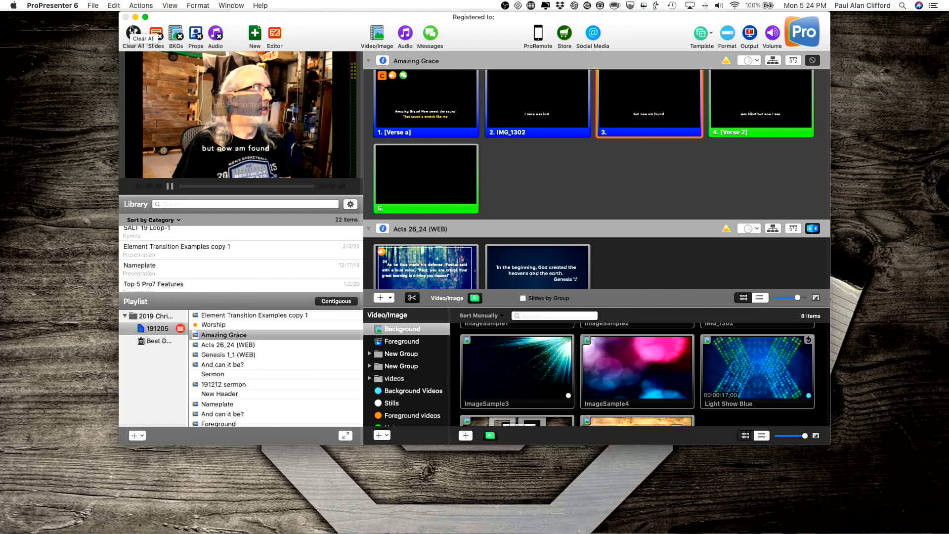
pyautogui.click(134, 33)
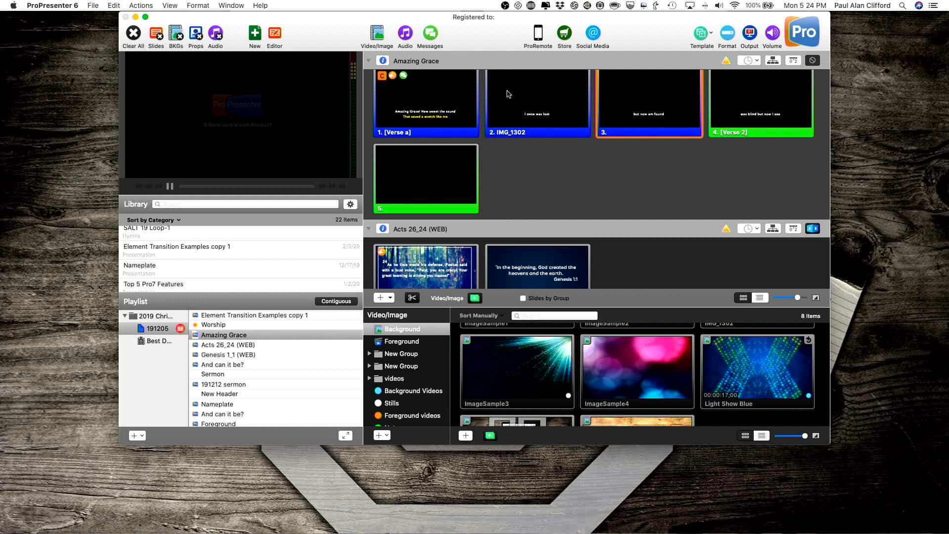
pyautogui.click(523, 100)
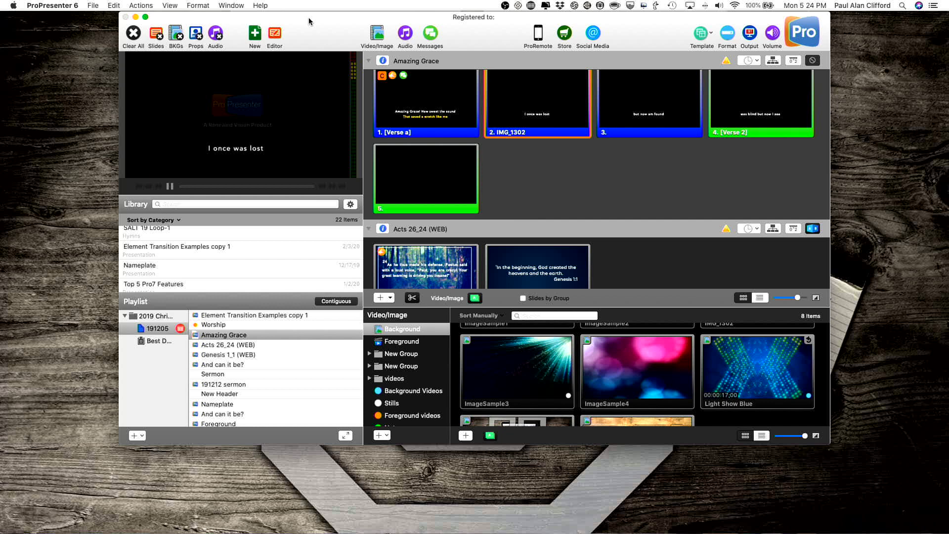
# - Set the Display Screen Color opacity to 0%, then resend 'I once was lost'
pyautogui.click(96, 8)
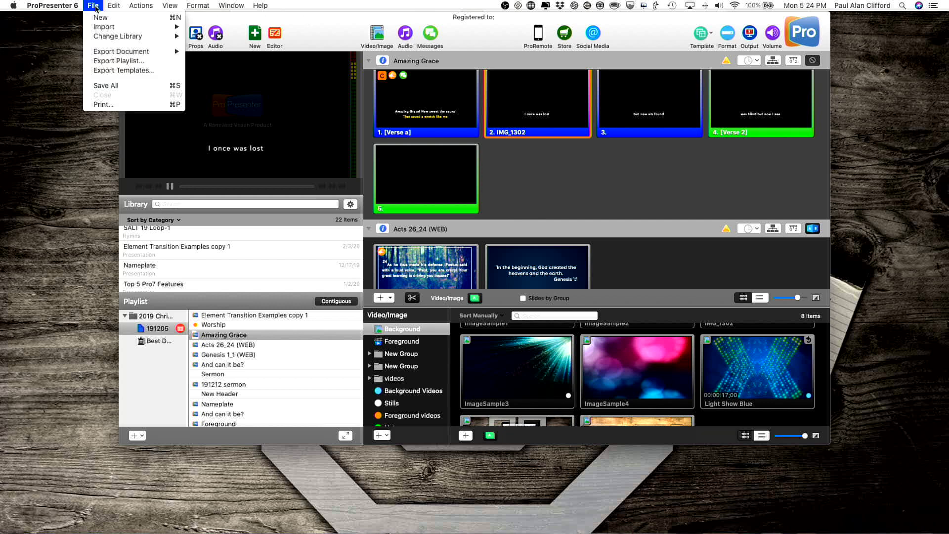
pyautogui.moveTo(52, 6)
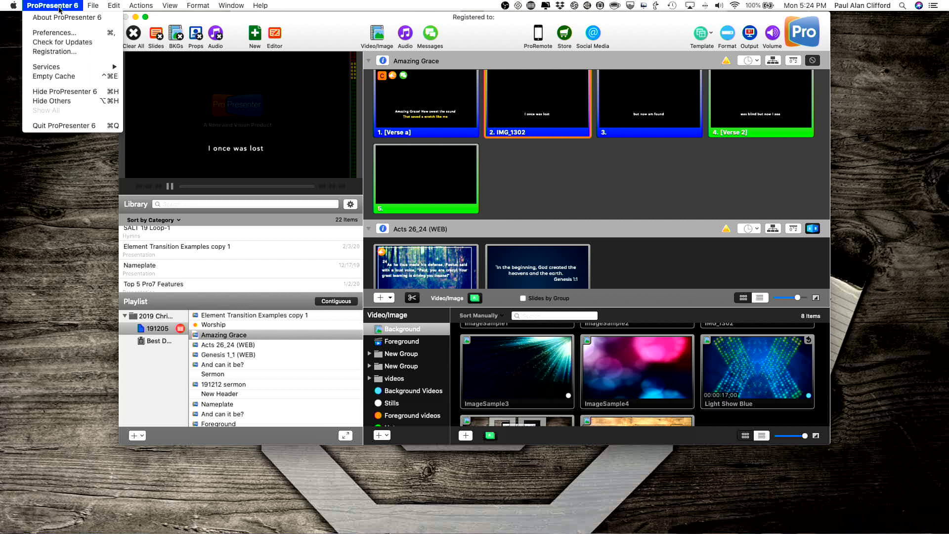
pyautogui.click(61, 34)
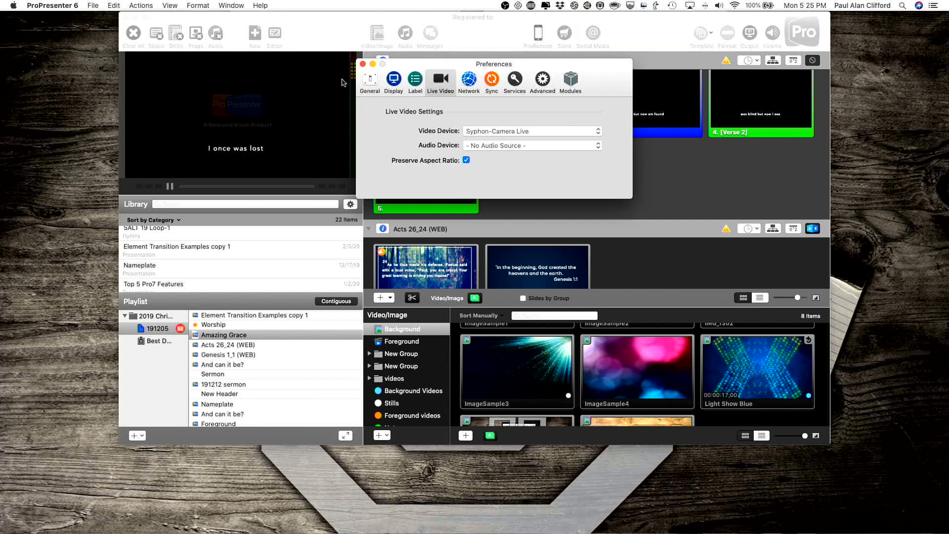
pyautogui.click(394, 80)
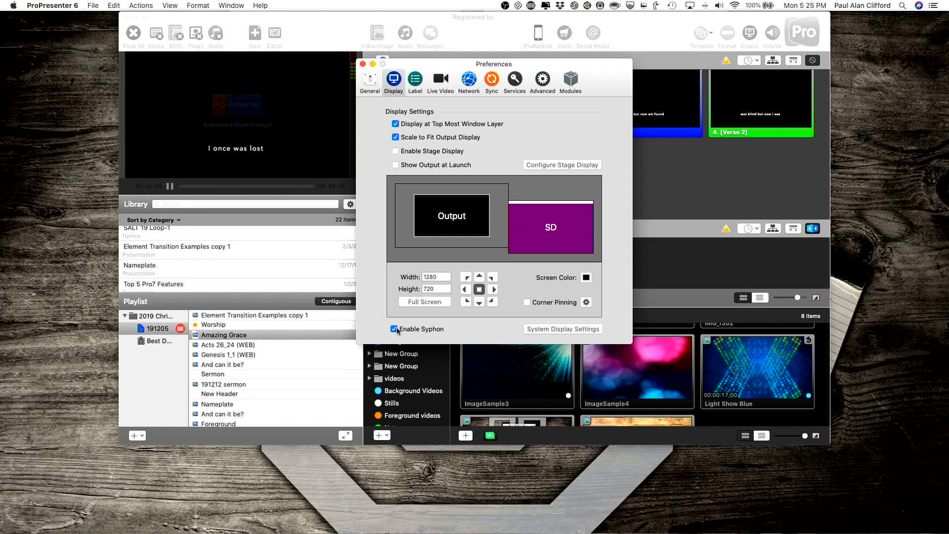
pyautogui.click(586, 278)
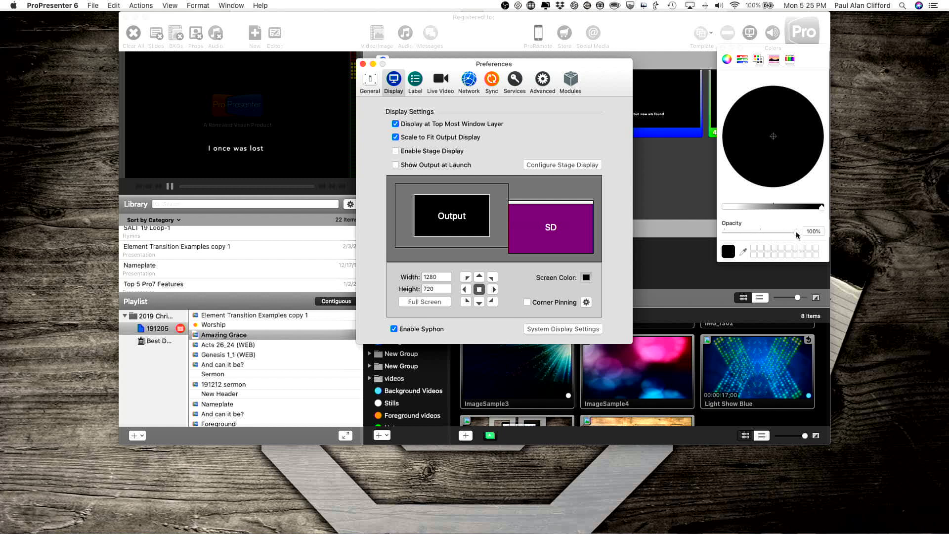
pyautogui.moveTo(782, 233); pyautogui.dragTo(710, 228)
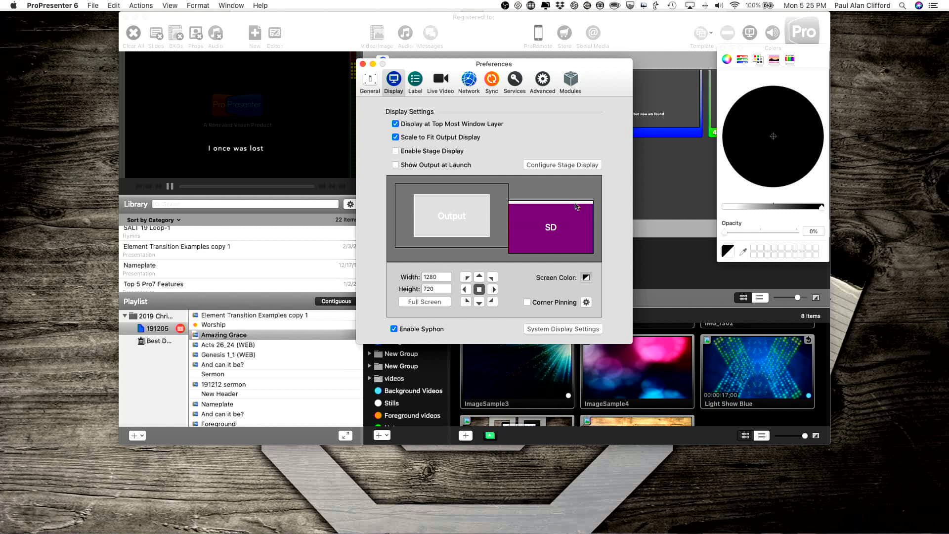
pyautogui.click(362, 64)
pyautogui.click(560, 104)
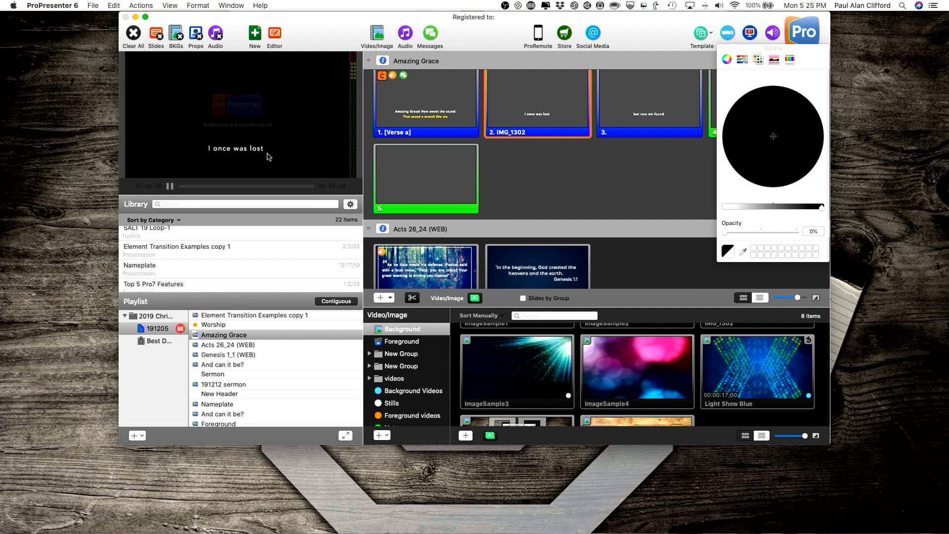
# - Switch to OBS and remove the Pro6 source from the camera scene
pyautogui.press('super+Tab')
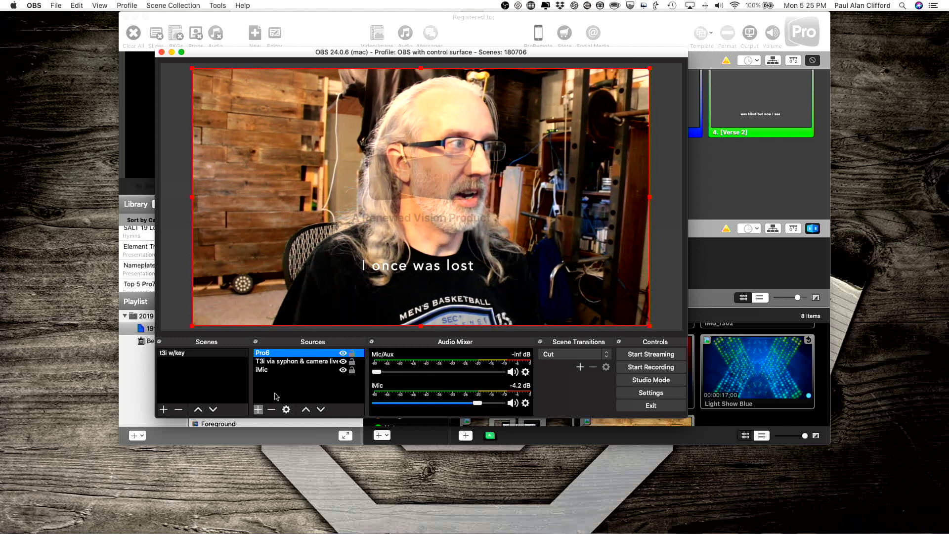
pyautogui.click(271, 411)
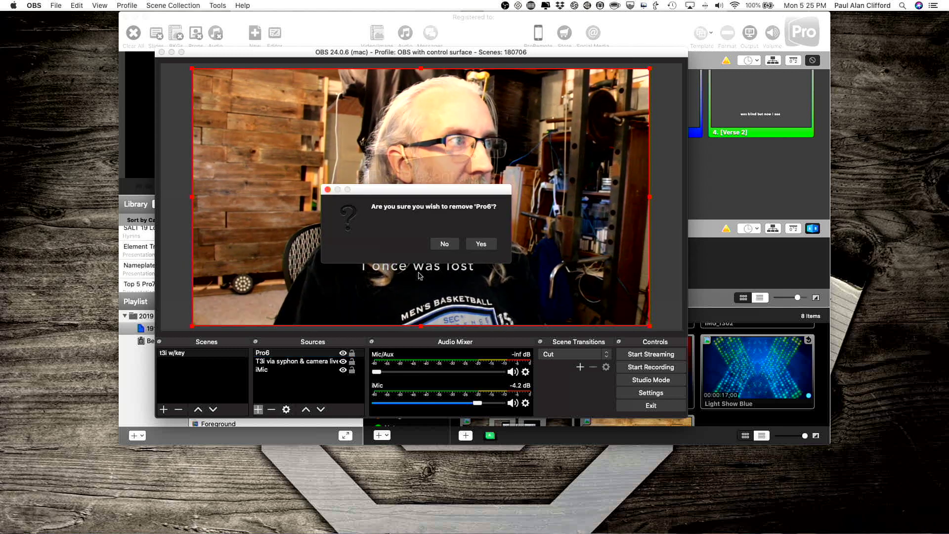
# - Confirm deleting the old Pro6 source and select the camera source
pyautogui.click(487, 244)
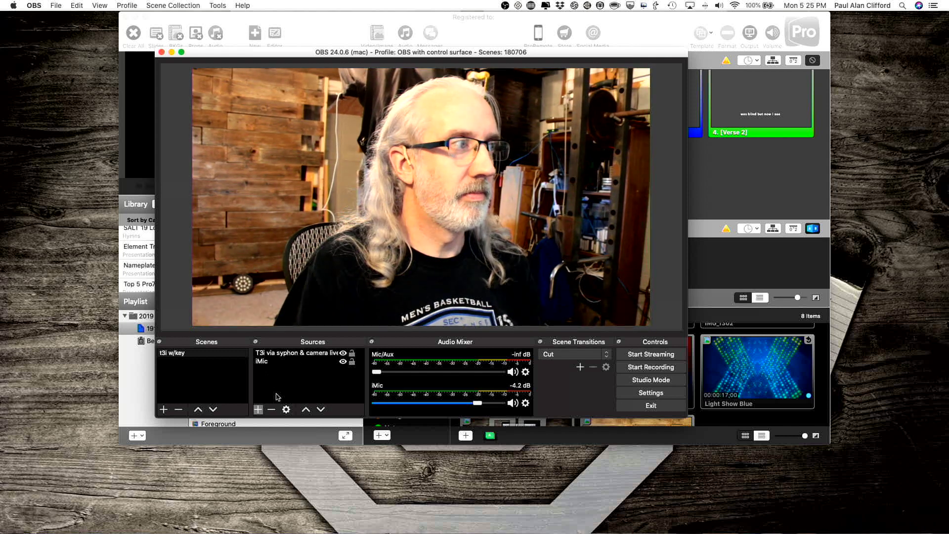
pyautogui.click(258, 410)
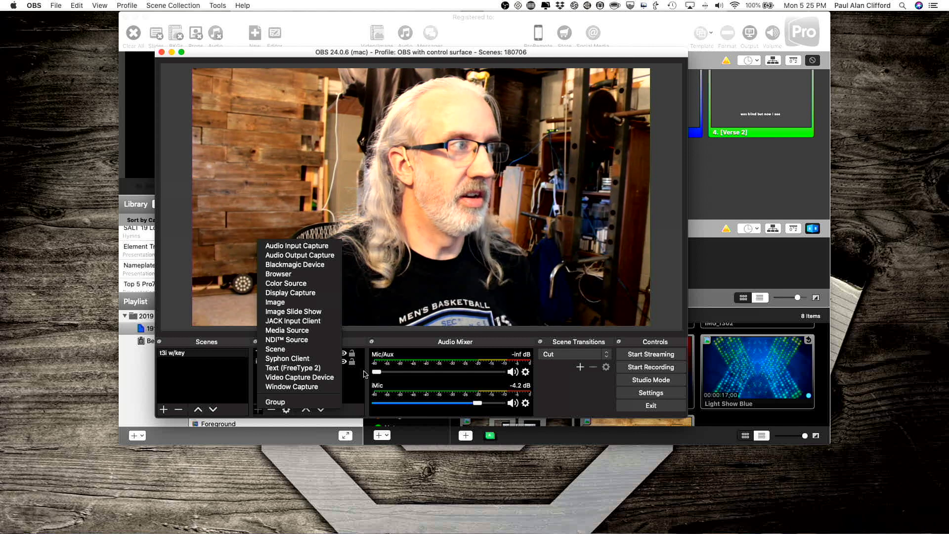
pyautogui.click(364, 374)
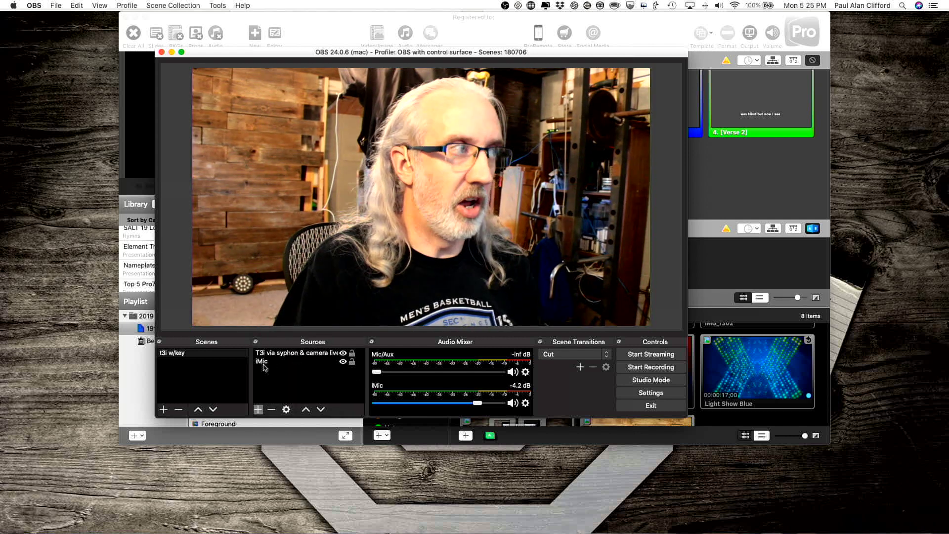
pyautogui.click(283, 353)
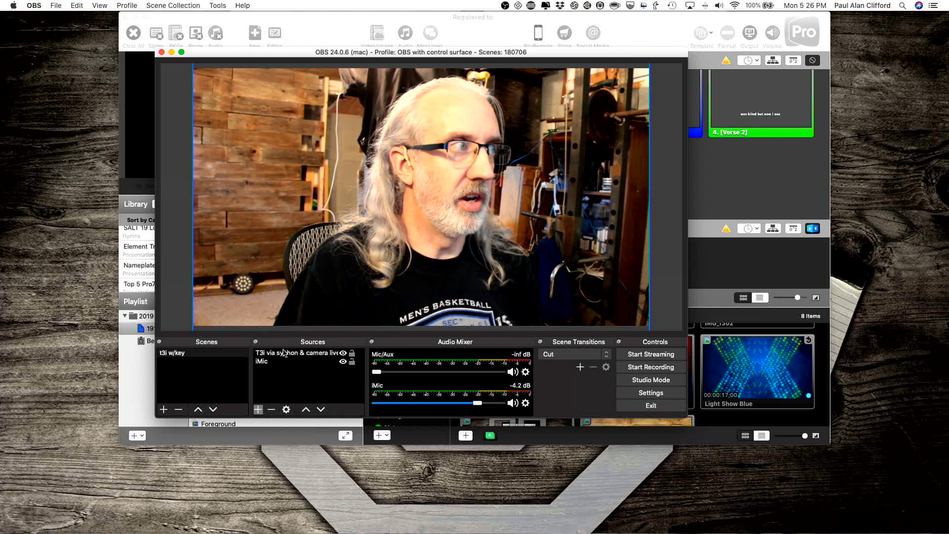
pyautogui.click(283, 358)
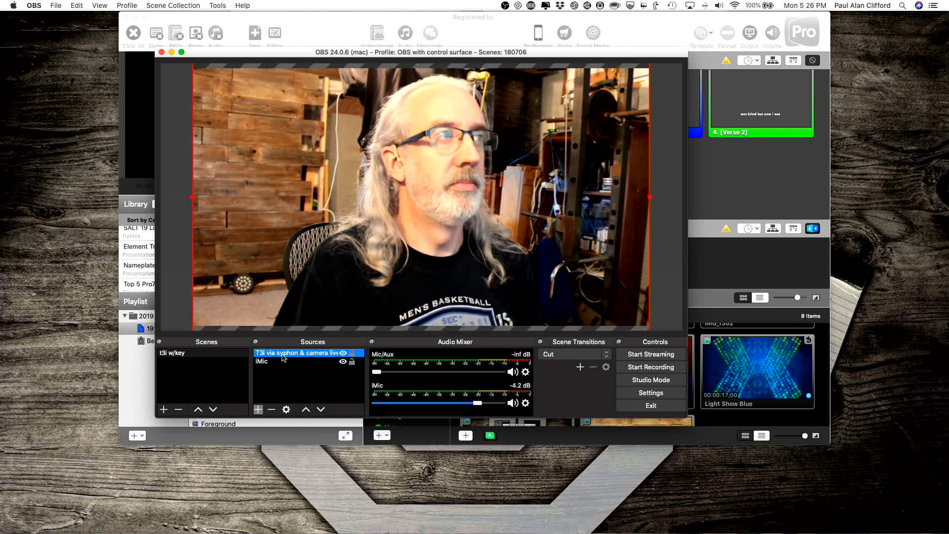
# - Add a new Syphon Client source named 'Pro6'
pyautogui.click(258, 410)
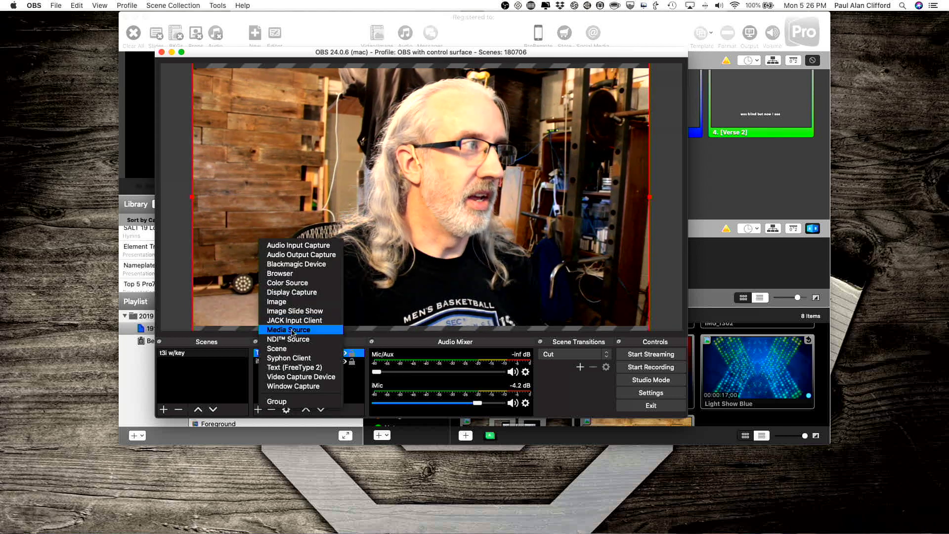
pyautogui.click(292, 358)
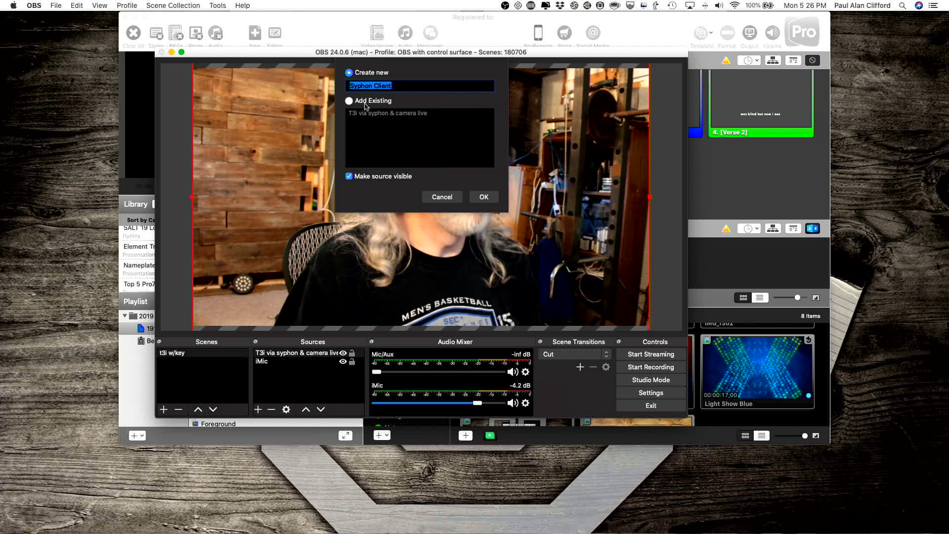
pyautogui.write('P')
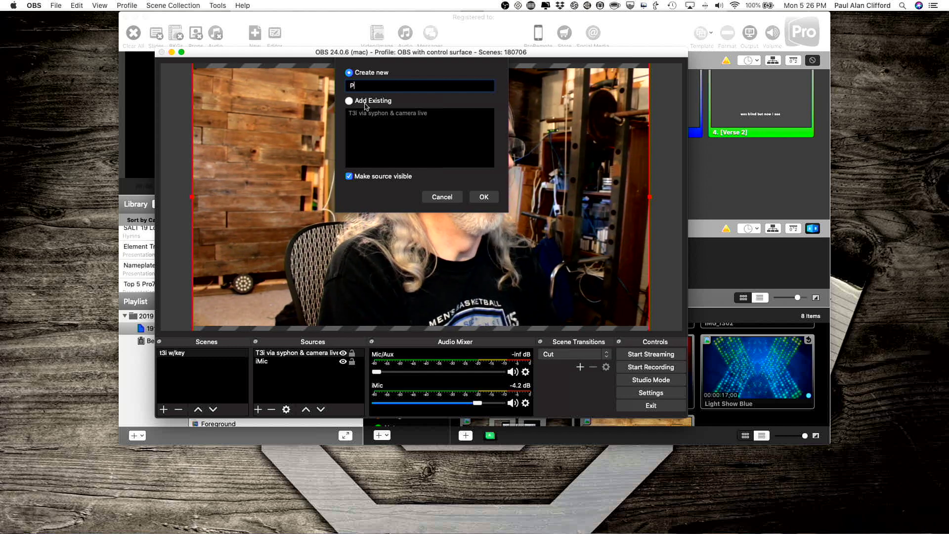
pyautogui.write('ro6')
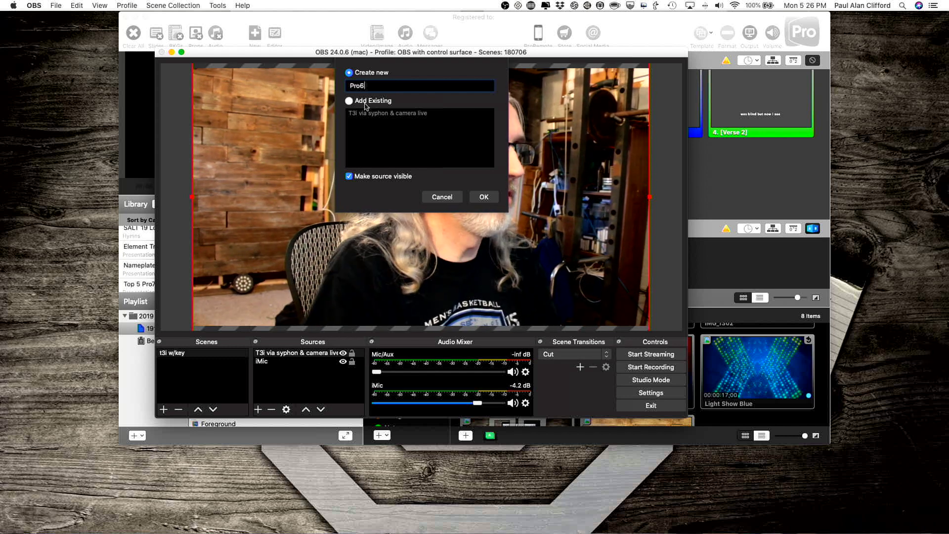
pyautogui.click(485, 198)
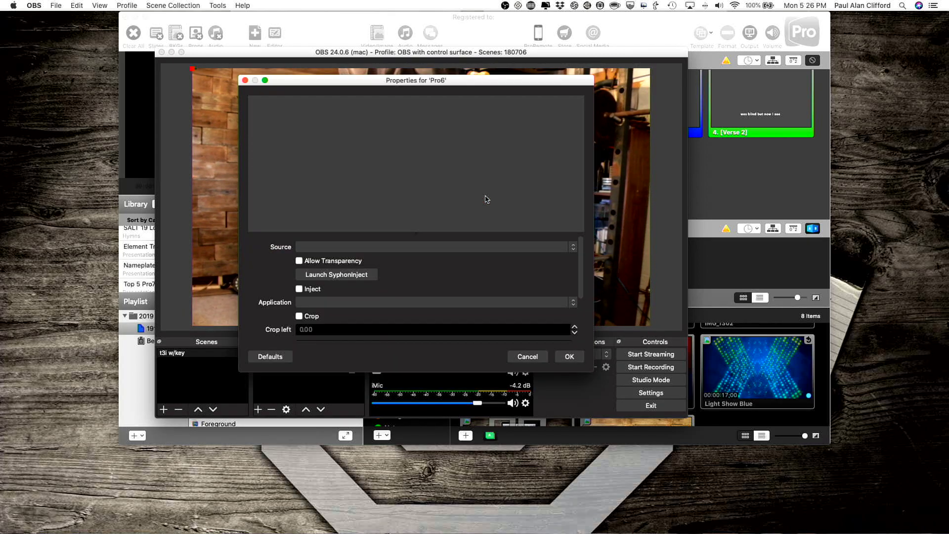
# - Set Pro6's Syphon source to [ProPresenter 6] Output with Allow Transparency ticked
pyautogui.click(574, 248)
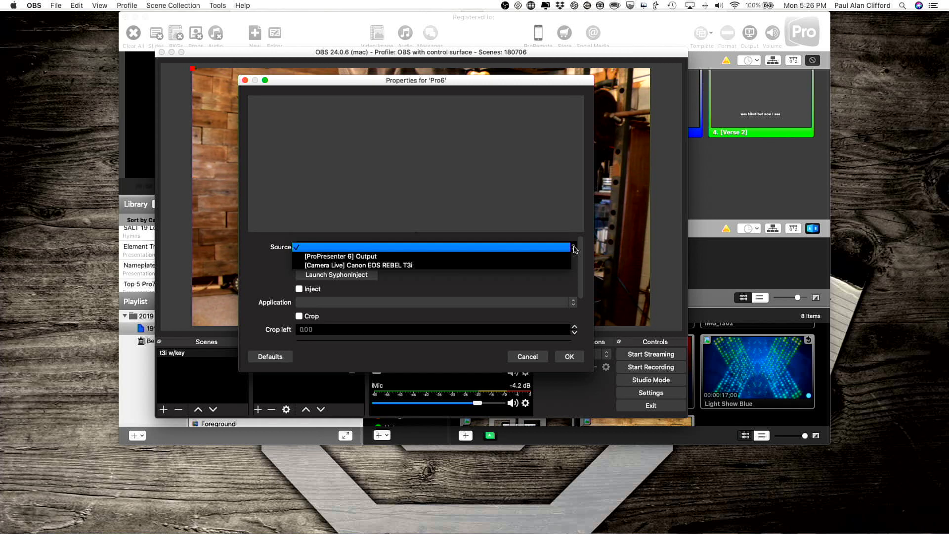
pyautogui.click(530, 260)
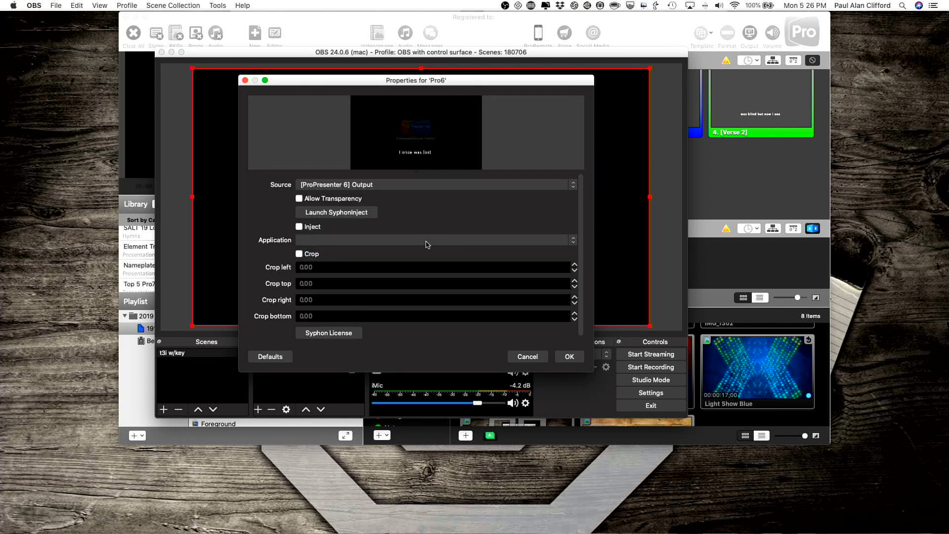
pyautogui.click(299, 199)
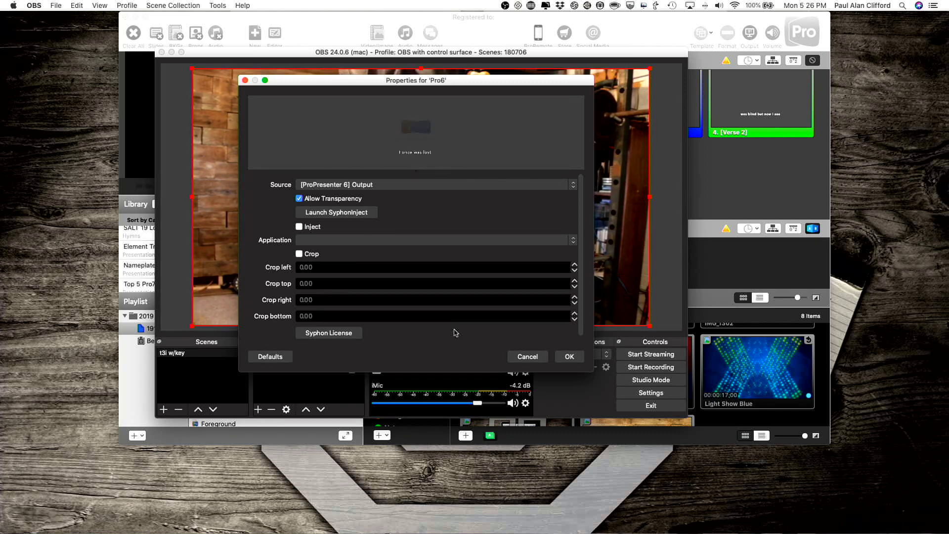
pyautogui.click(568, 357)
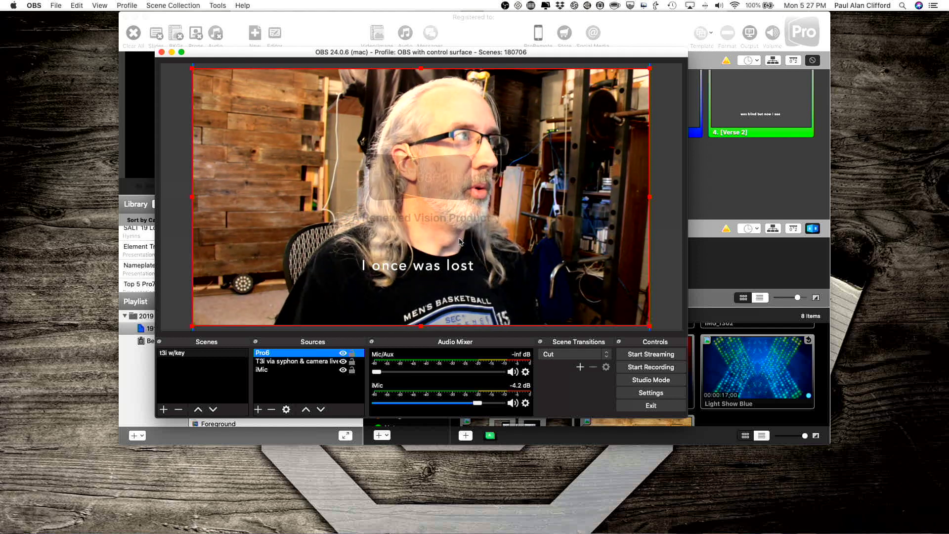
pyautogui.press('super+space')
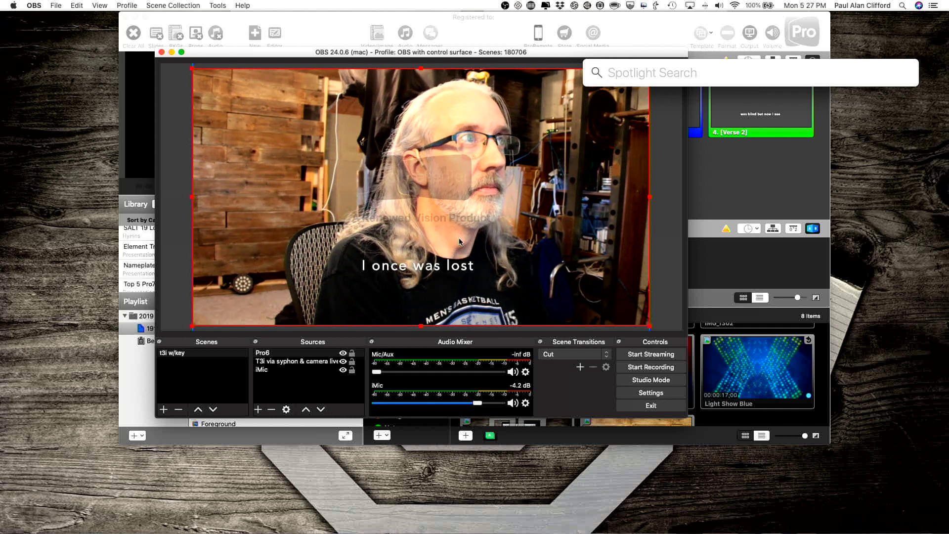
# - Search Spotlight for 'ndi' and launch NDISyphon
pyautogui.write('n')
pyautogui.press('BackSpace')
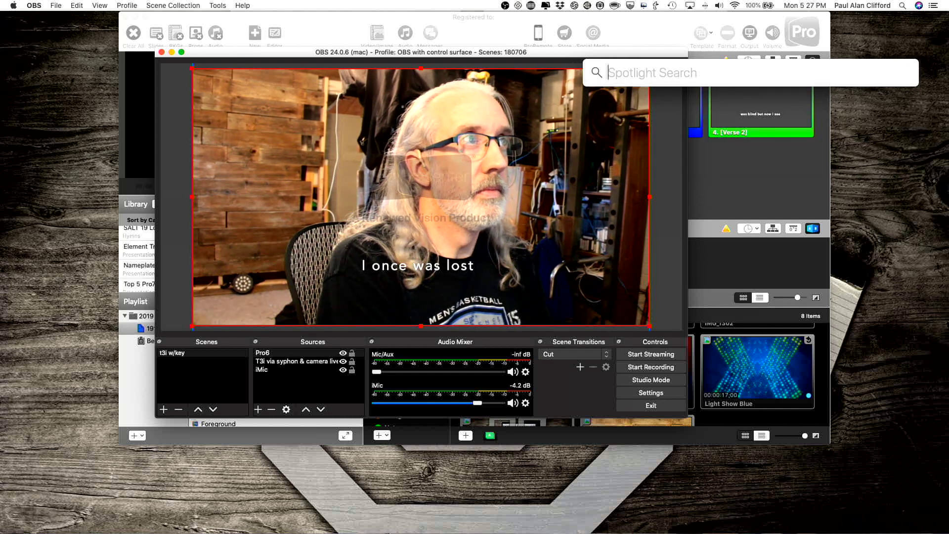
pyautogui.write('s')
pyautogui.press('BackSpace')
pyautogui.write('ndi')
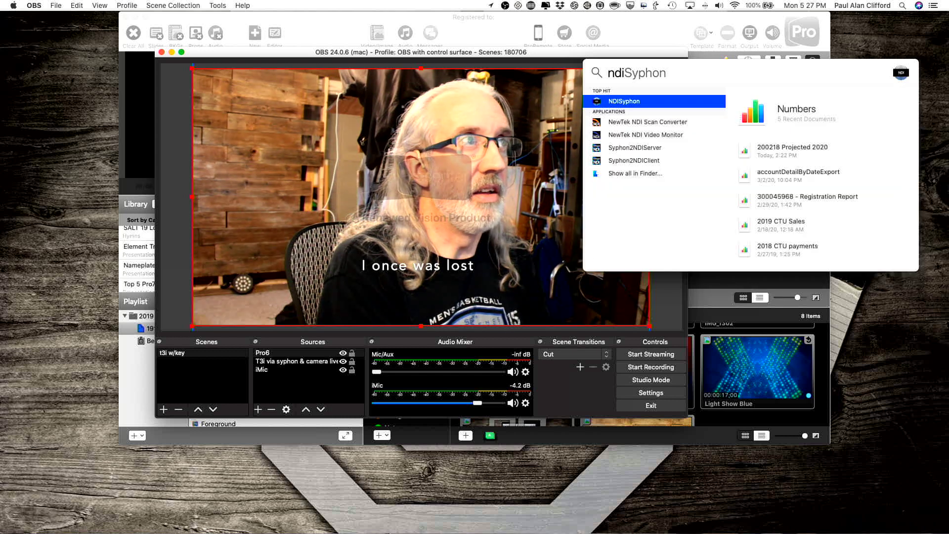
pyautogui.press('Return')
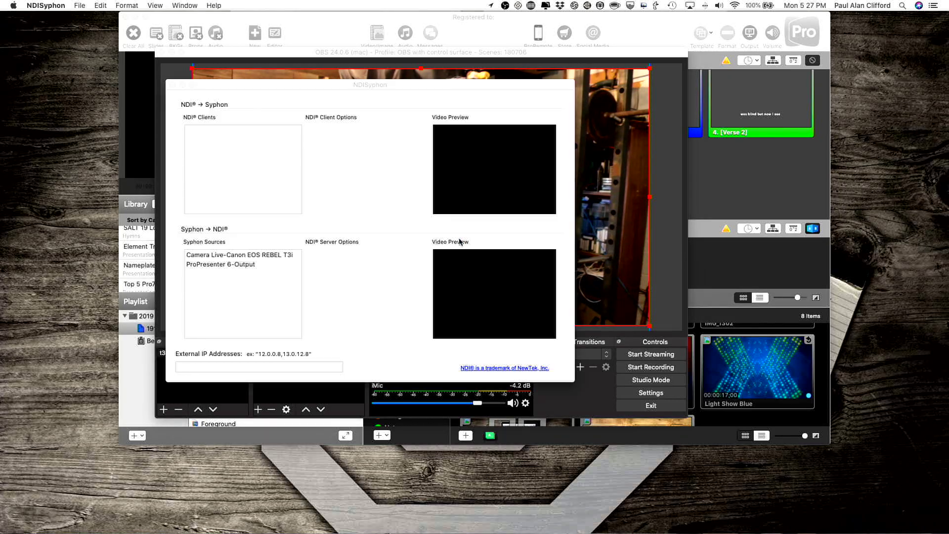
# - Send ProPresenter 6-Output over NDI with alpha channel, then go back to OBS
pyautogui.click(246, 264)
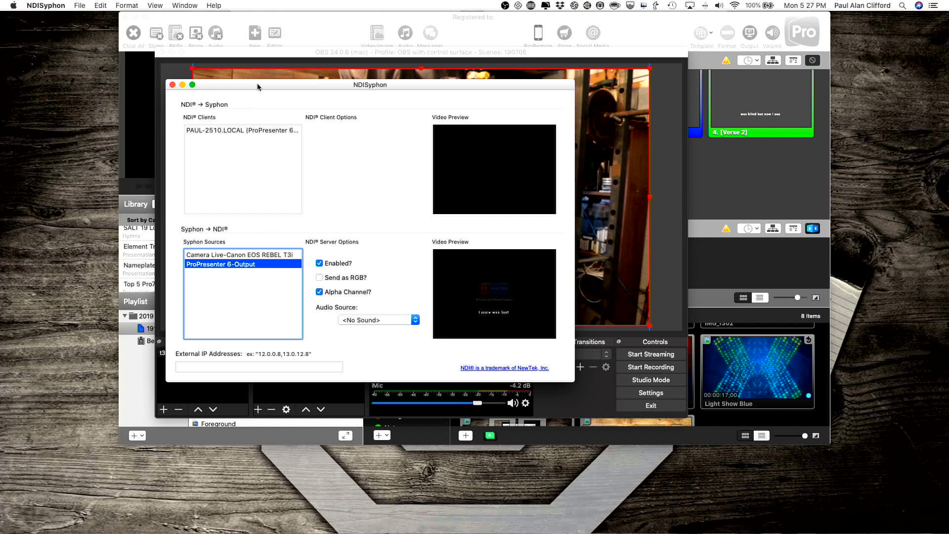
pyautogui.moveTo(257, 87); pyautogui.dragTo(160, 237)
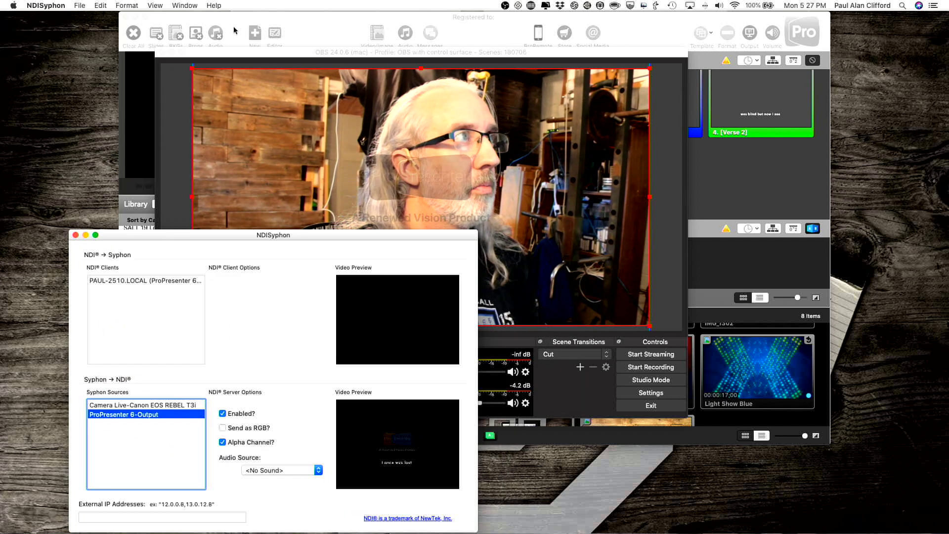
pyautogui.click(430, 278)
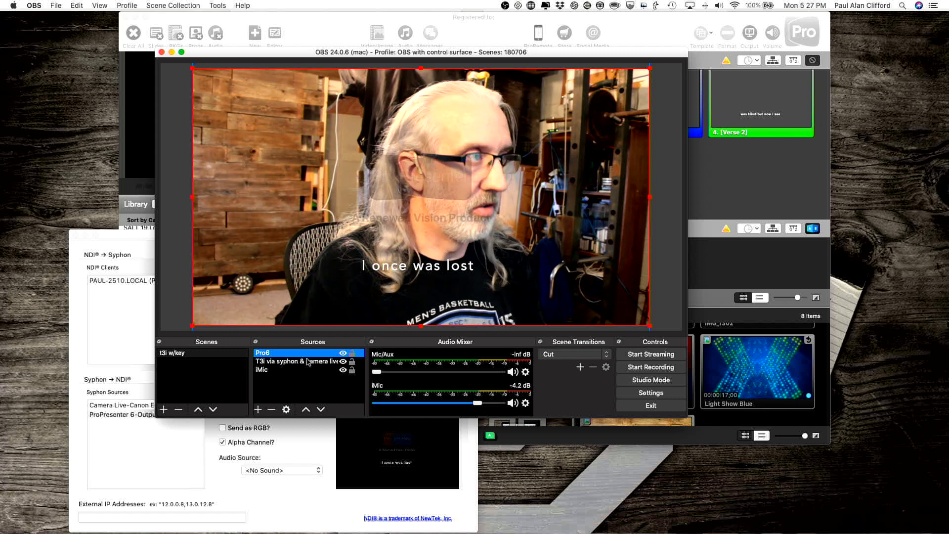
# - Delete the Syphon-based Pro6 source and start adding an NDI™ Source
pyautogui.press('BackSpace')
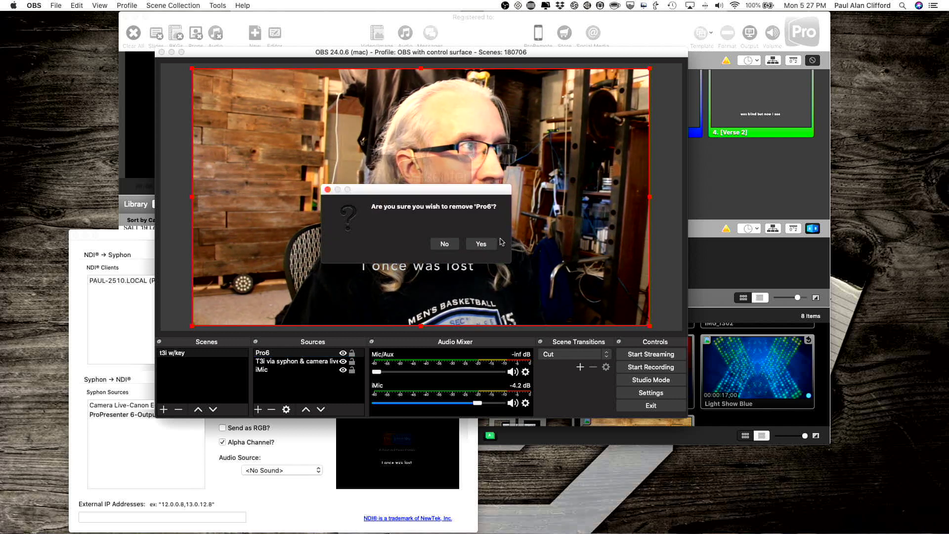
pyautogui.click(483, 244)
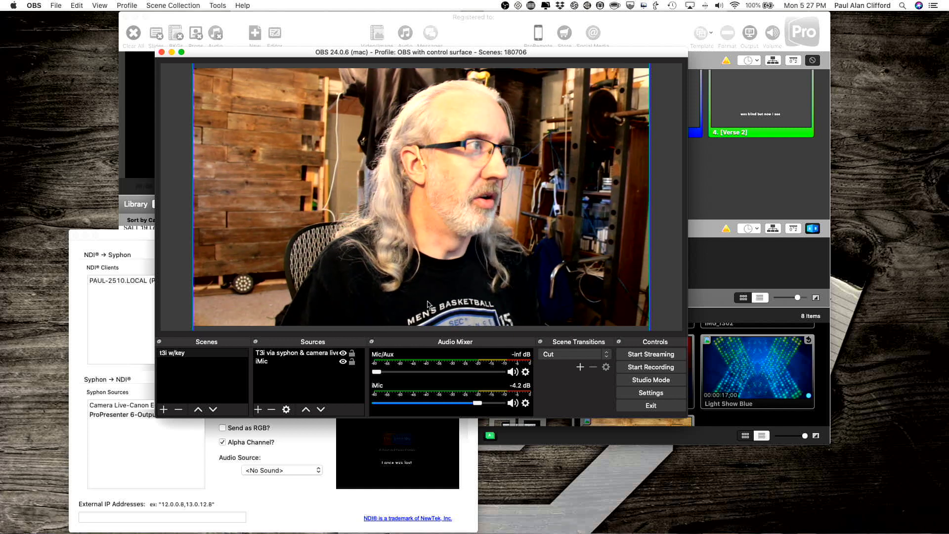
pyautogui.click(257, 410)
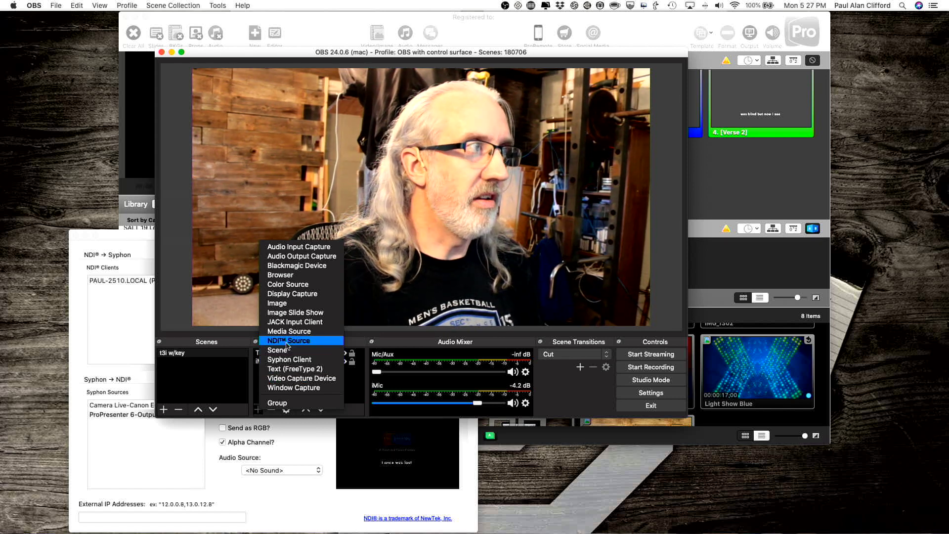
pyautogui.click(287, 341)
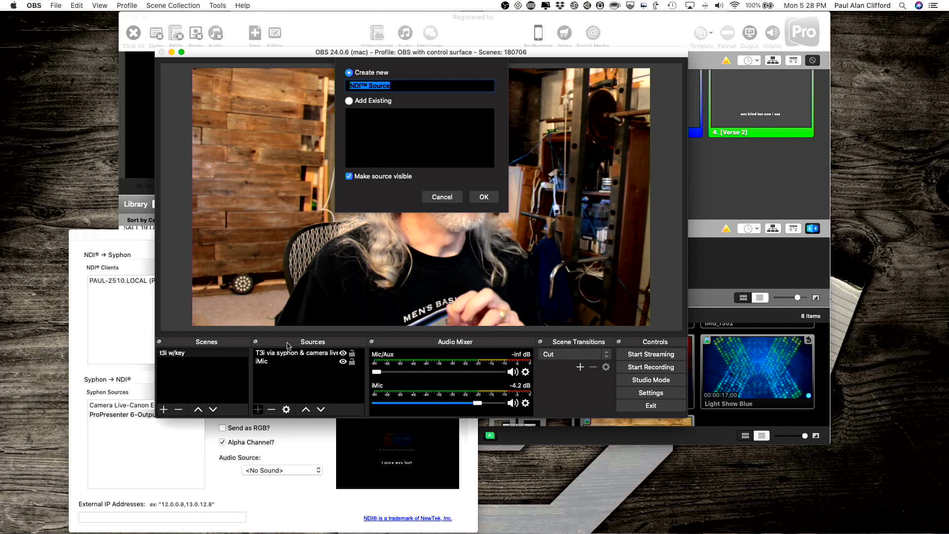
# - Create a default-named NDI™ Source set to the ProPresenter 6-Output stream, with Fix alpha blending enabled
pyautogui.click(484, 198)
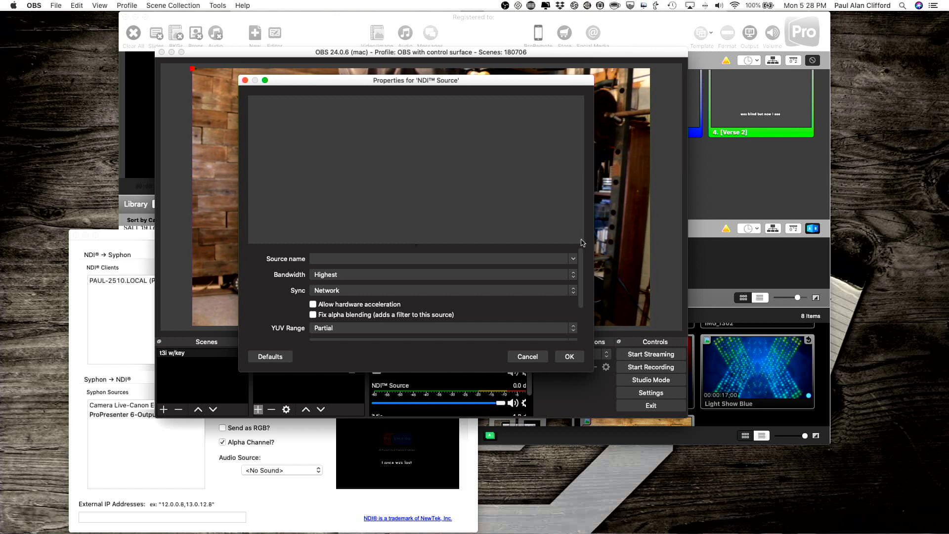
pyautogui.click(573, 258)
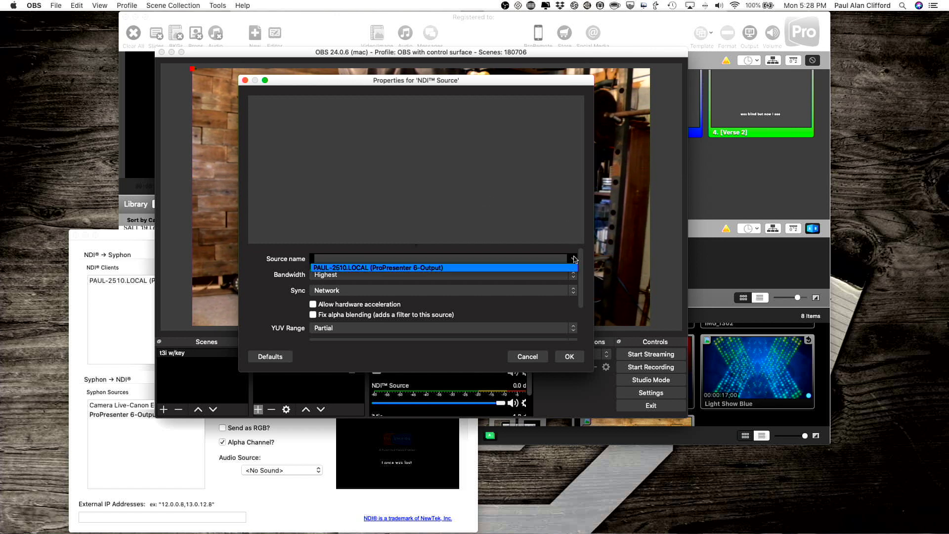
pyautogui.click(359, 267)
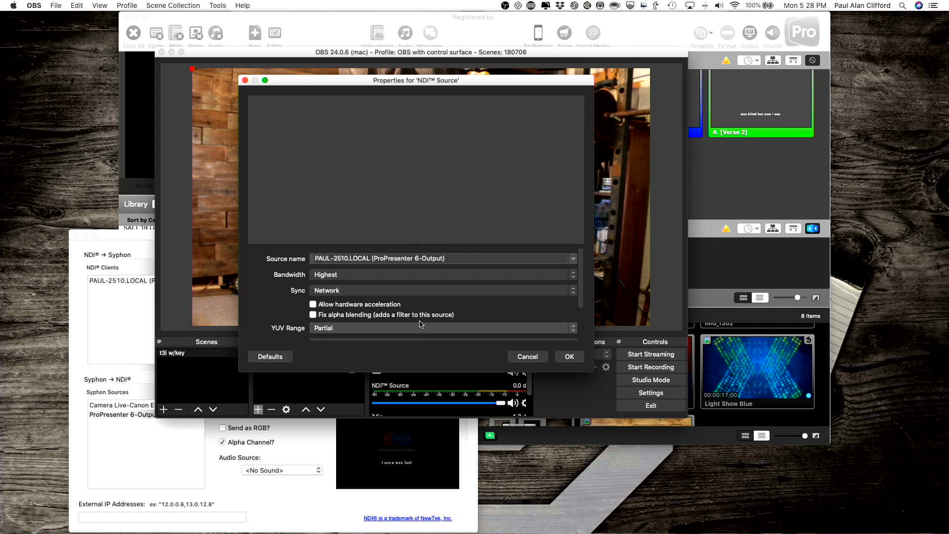
pyautogui.scroll(-3, 400, 296)
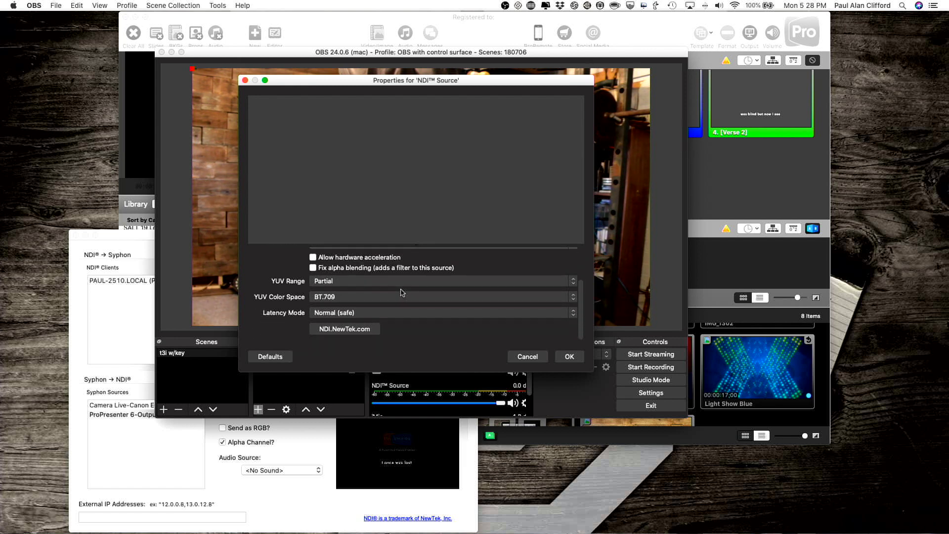
pyautogui.scroll(3, 402, 293)
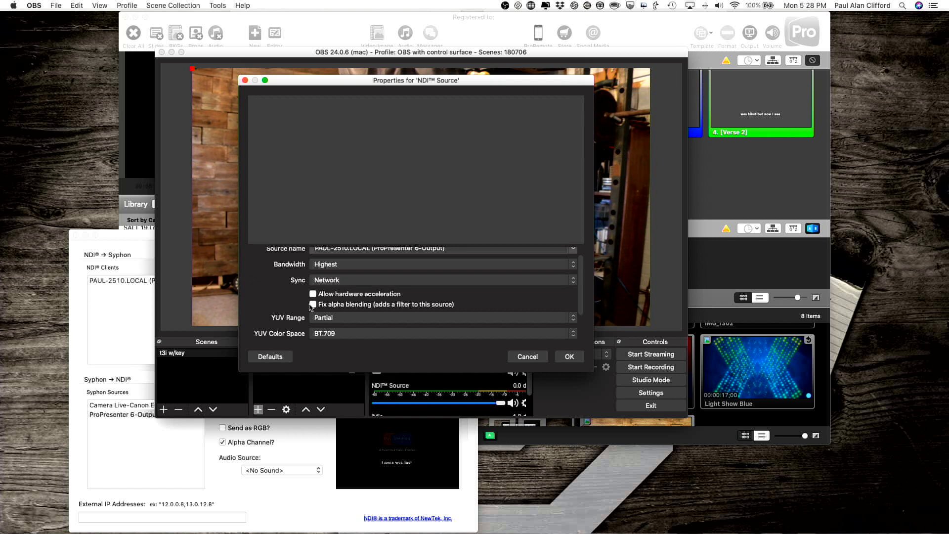
pyautogui.click(569, 356)
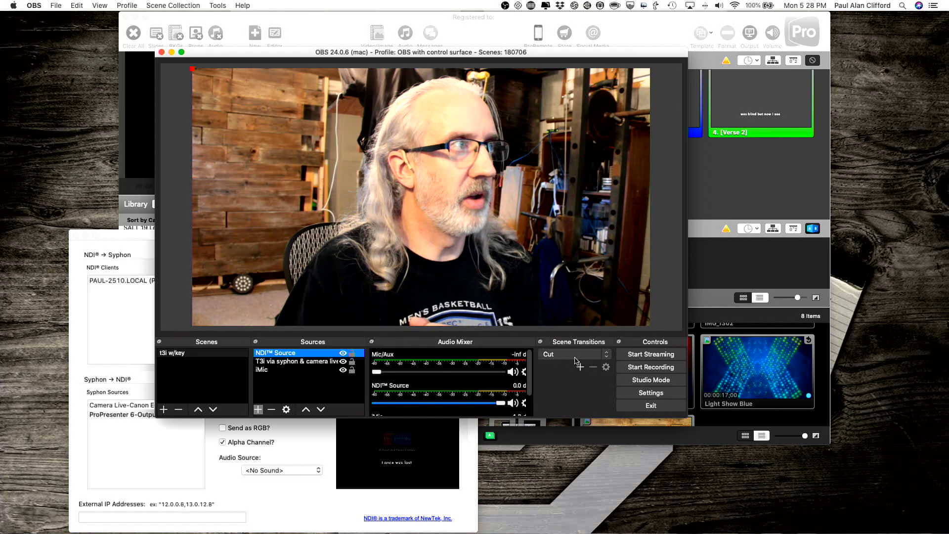